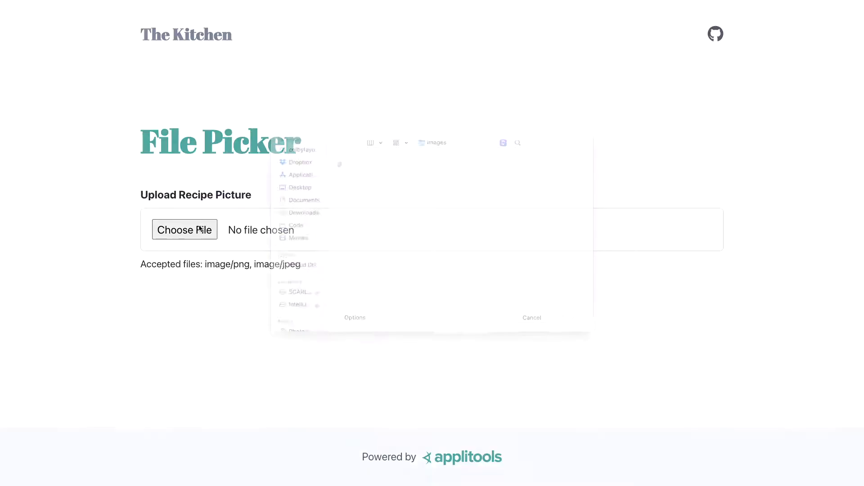
Choose french-toast.jpg as the recipe picture so its preview appears on the File Picker page.
{"action": "double_click", "coordinate": [365, 177]}
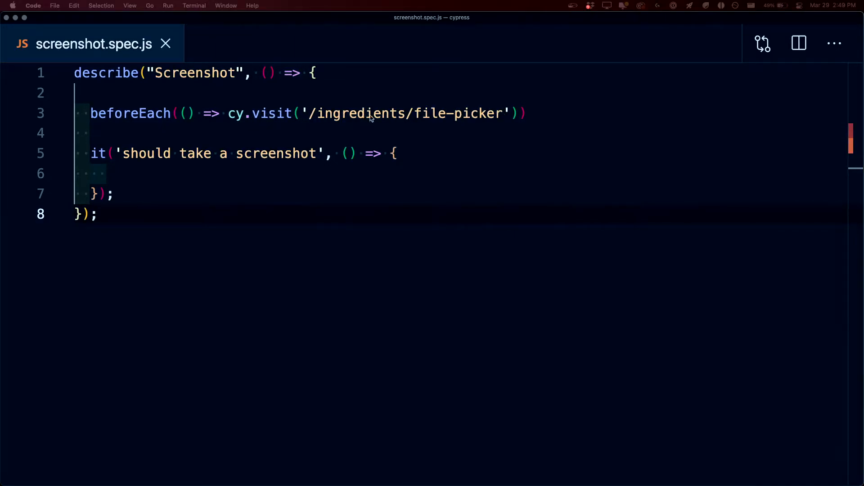
Add cy.screenshot(); to the first test's body and save the spec.
{"action": "left_click", "coordinate": [161, 179]}
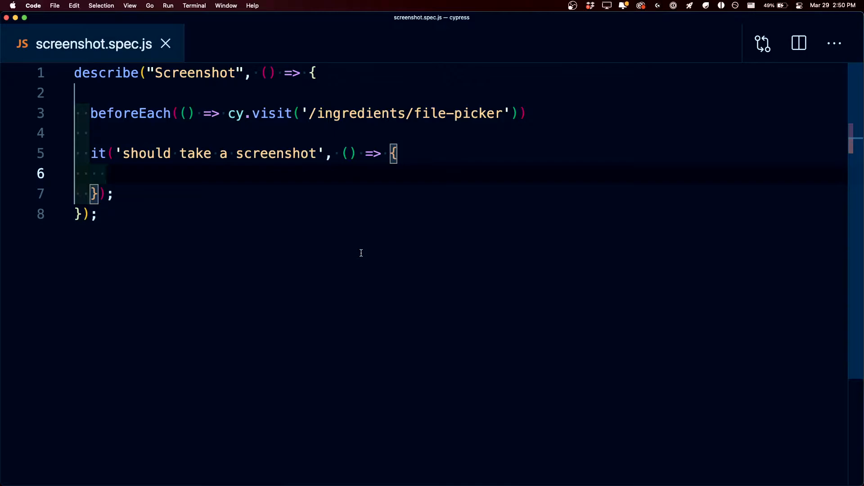
{"action": "type", "text": "cy.screenshot"}
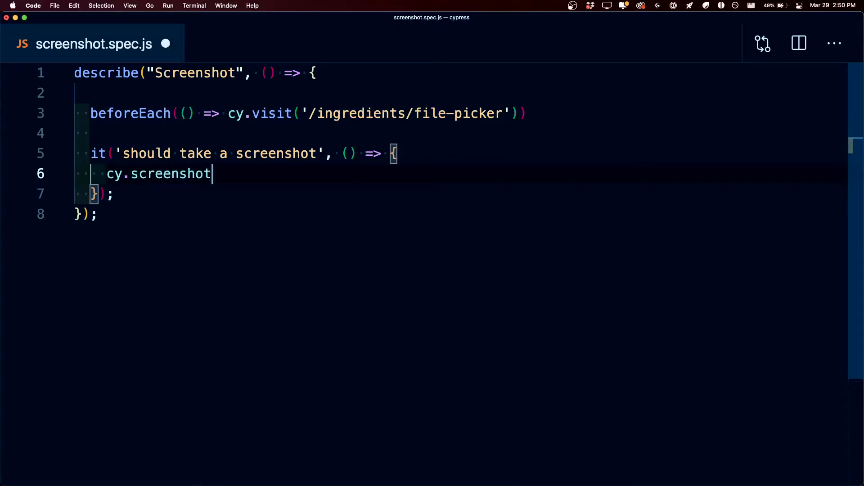
{"action": "type", "text": "();"}
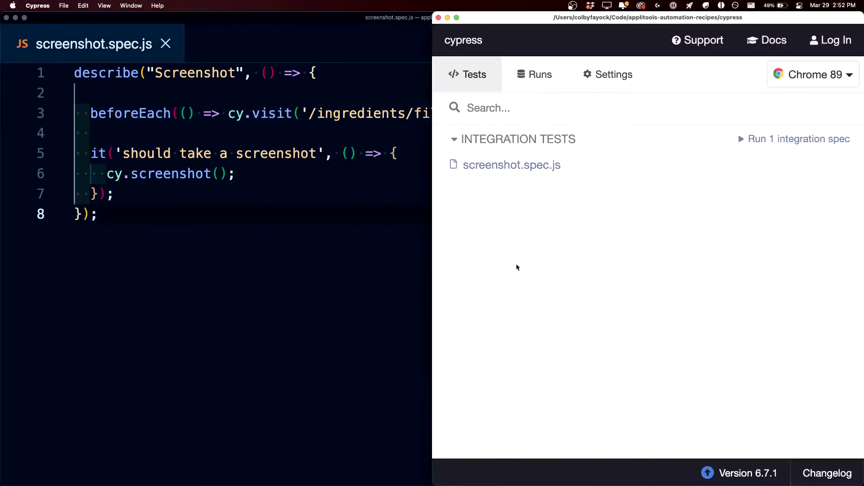
Run screenshot.spec.js from the Cypress Tests list in Chrome 89.
{"action": "left_click", "coordinate": [506, 168]}
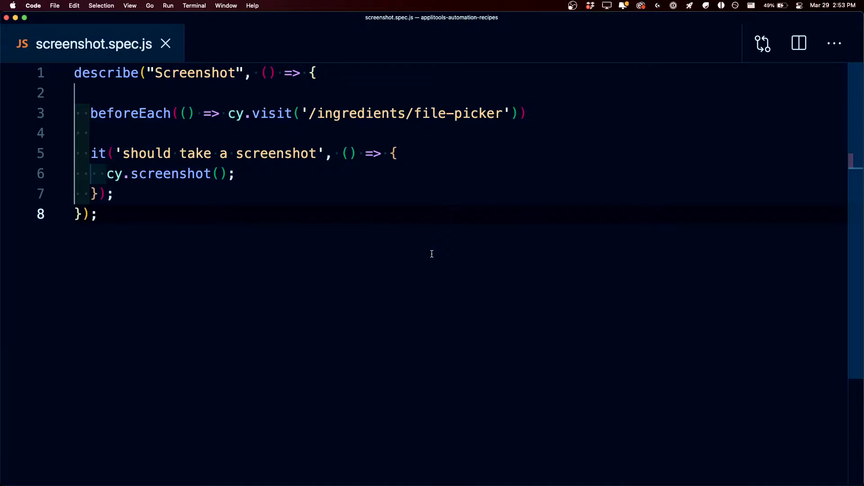
{"action": "key", "text": "super+b"}
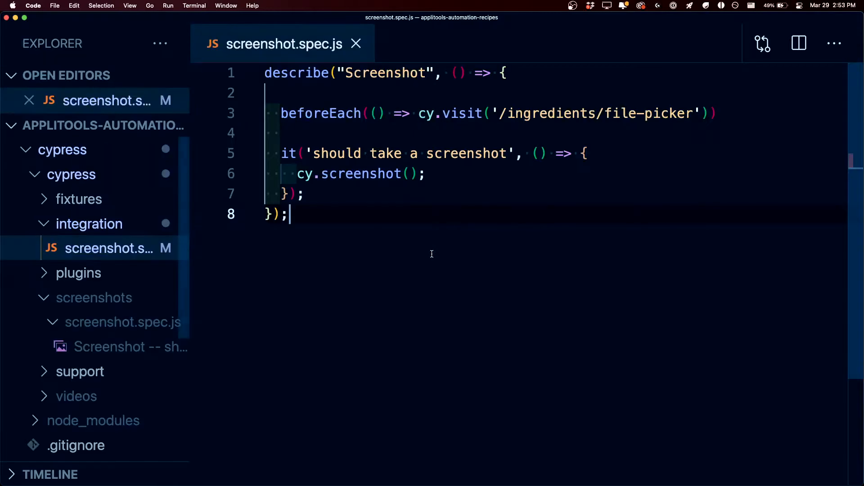
{"action": "mouse_move", "coordinate": [95, 125]}
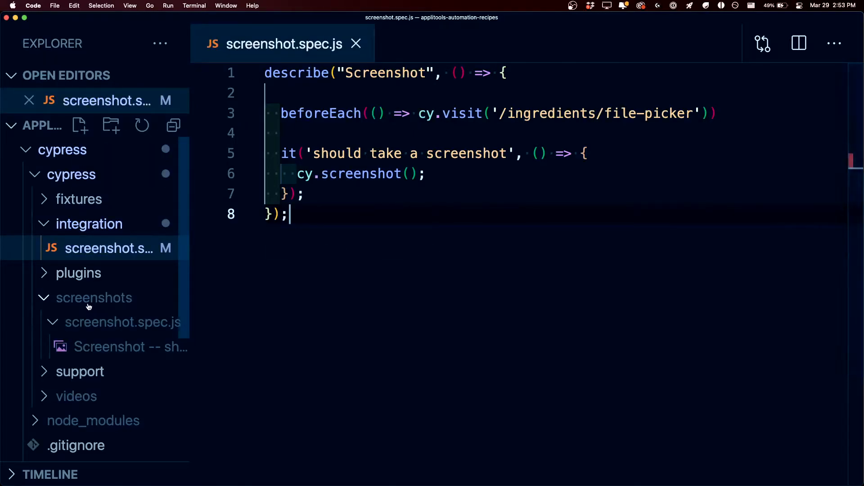
{"action": "left_click", "coordinate": [113, 346]}
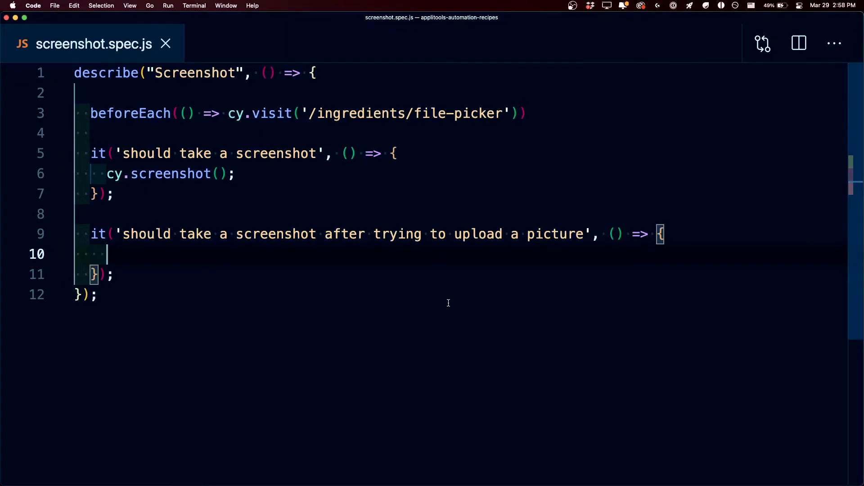
{"action": "type", "text": "cy.get"}
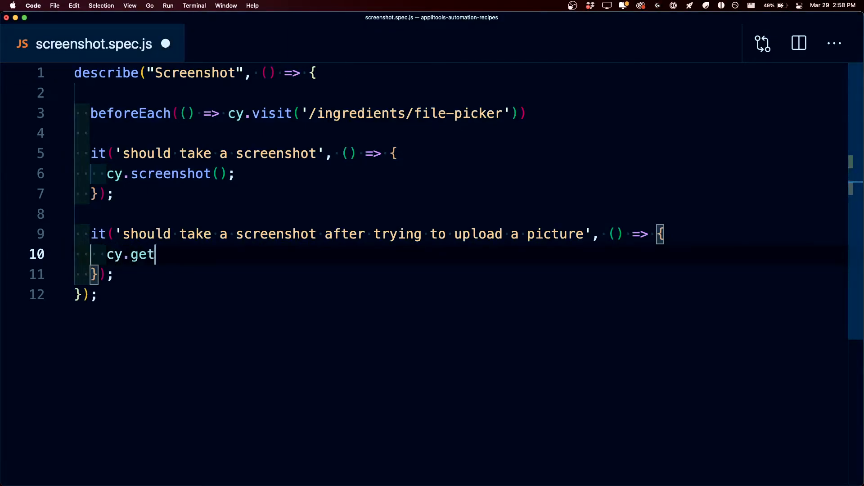
{"action": "type", "text": "('#p"}
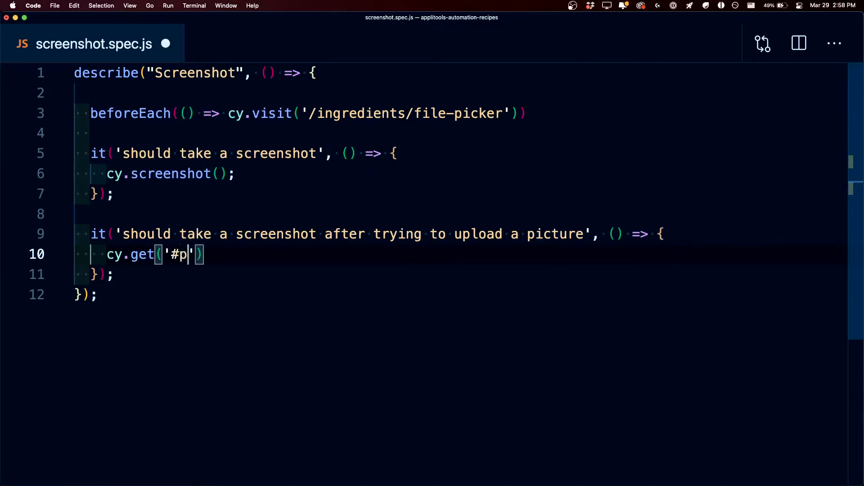
{"action": "type", "text": "hoto-upload'"}
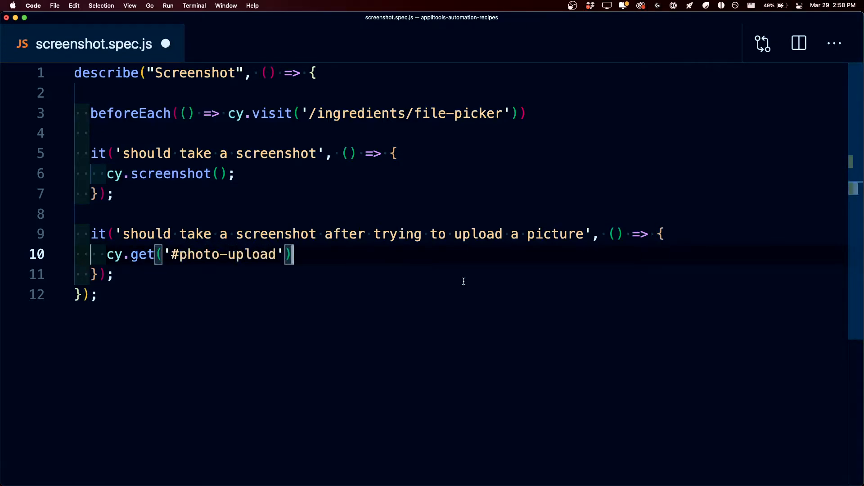
{"action": "type", "text": ")"}
{"action": "type", "text": ".a"}
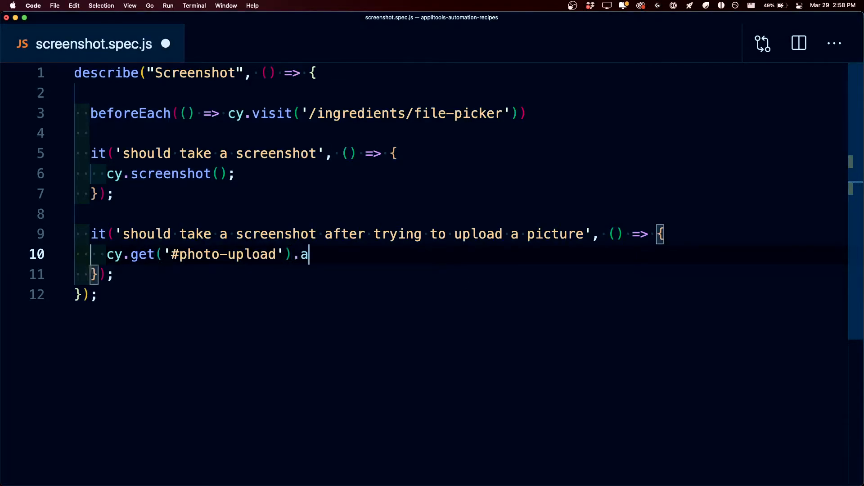
{"action": "type", "text": "ttachFile("}
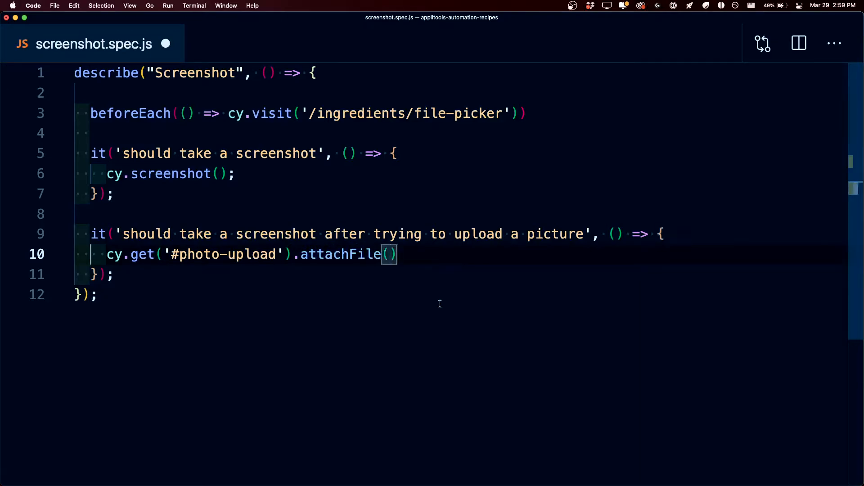
{"action": "type", "text": "'images/french-toast.jpg'"}
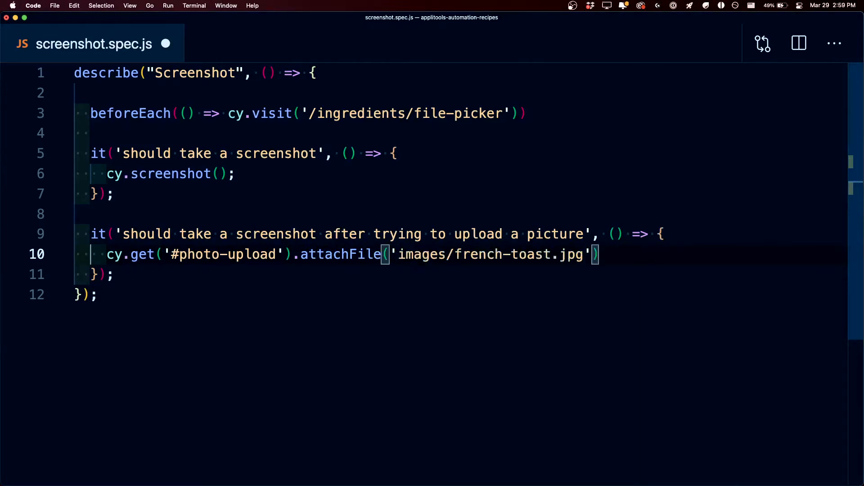
Select the whole images/french-toast.jpg path in the attachFile call.
{"action": "double_click", "coordinate": [413, 255]}
{"action": "key", "text": "ctrl+shift+Right"}
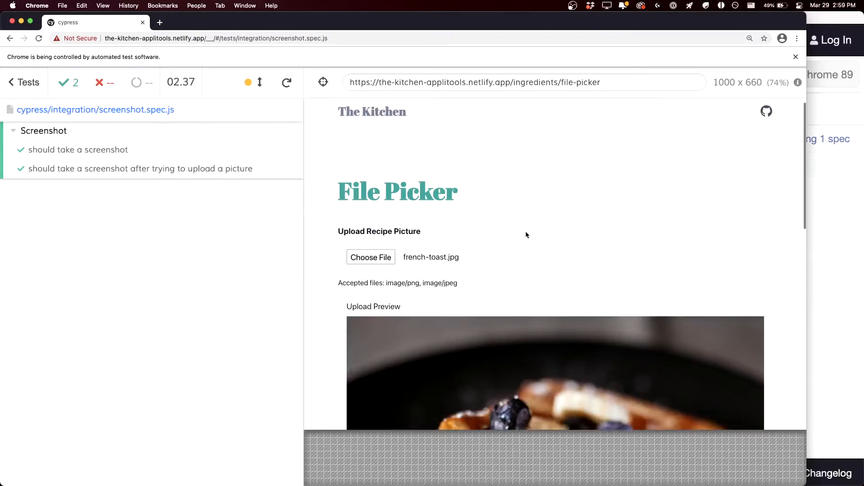
{"action": "scroll", "coordinate": [525, 232], "scroll_direction": "down", "scroll_amount": 3}
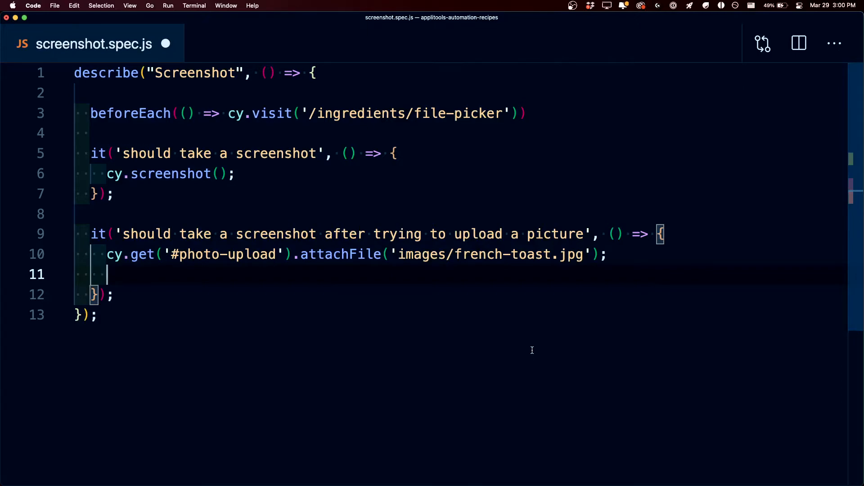
{"action": "type", "text": "cy.screen"}
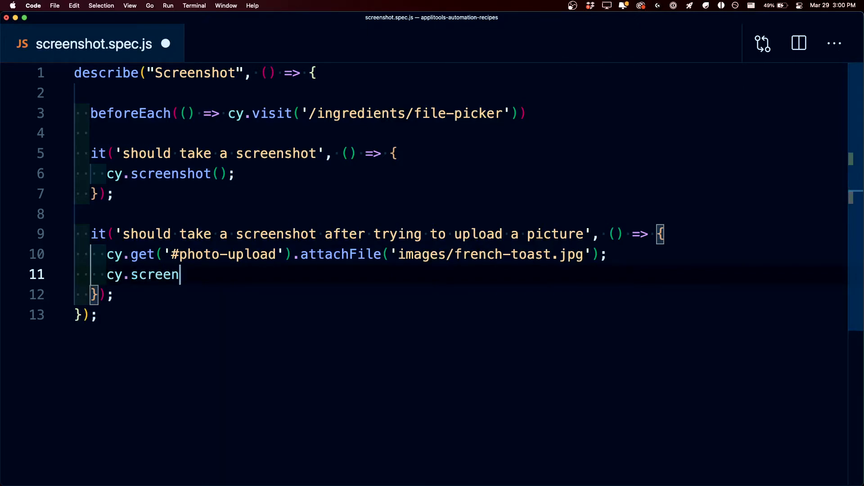
{"action": "type", "text": "shot()"}
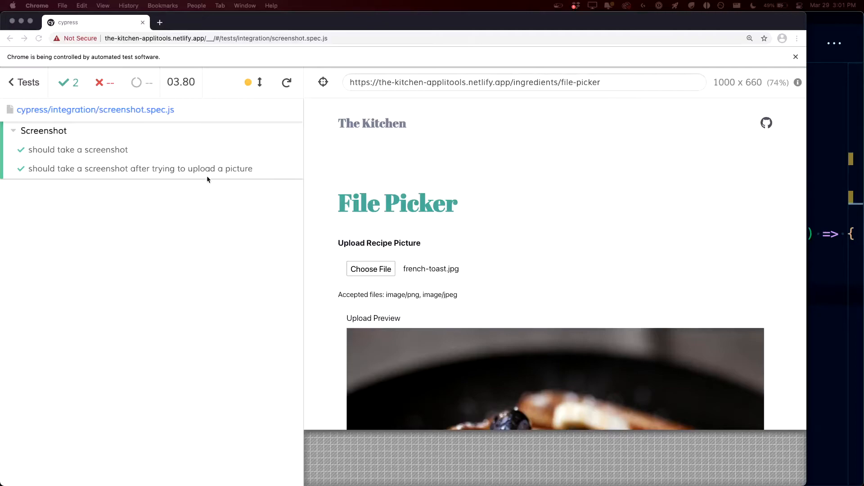
Review the upload test's command log, then reveal the project files with the screenshots folder.
{"action": "left_click", "coordinate": [196, 169]}
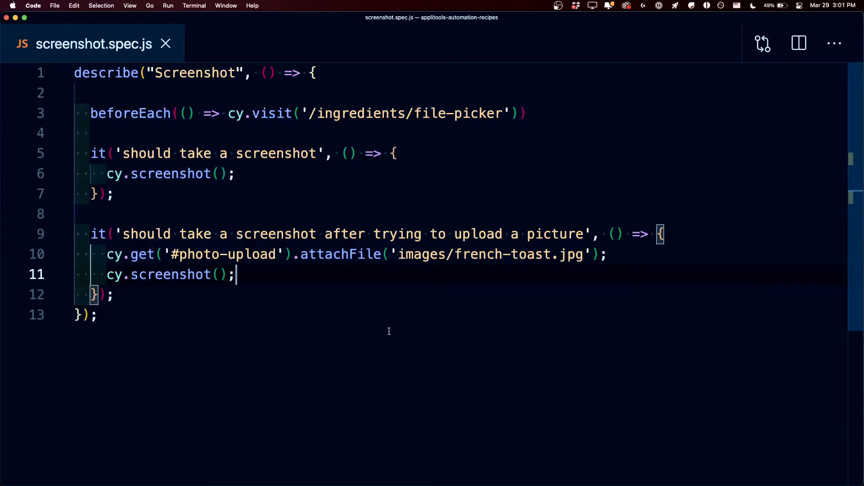
{"action": "key", "text": "super+b"}
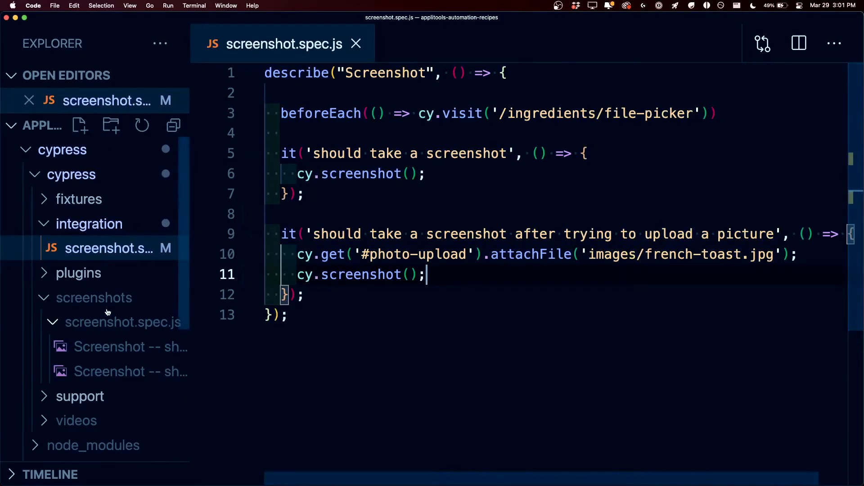
{"action": "mouse_move", "coordinate": [102, 125]}
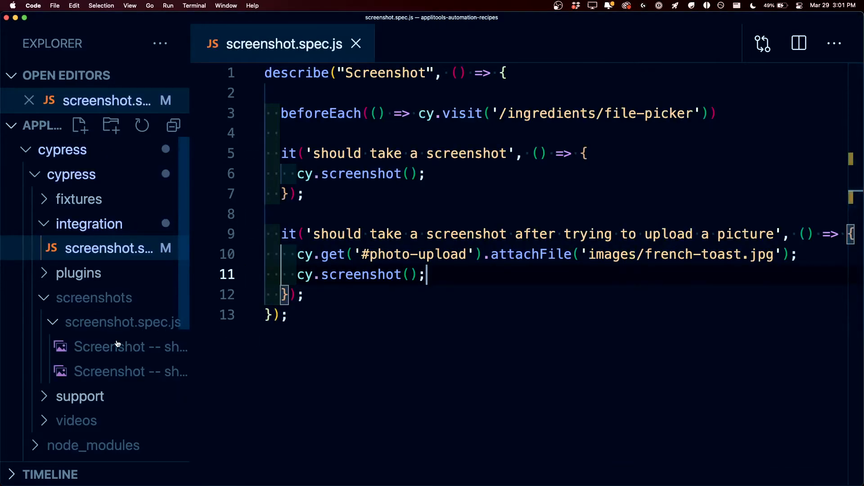
Preview the upload screenshot and the full-page screenshot PNGs from the screenshots folder.
{"action": "left_click", "coordinate": [122, 347]}
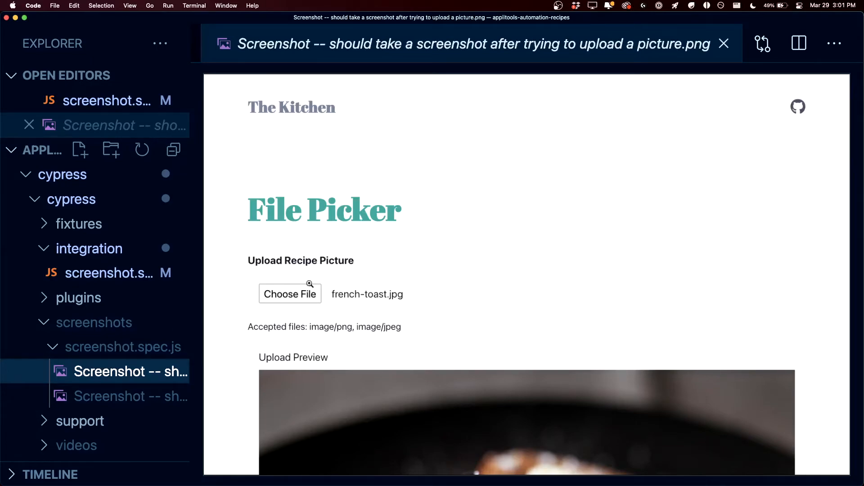
{"action": "left_click", "coordinate": [131, 395]}
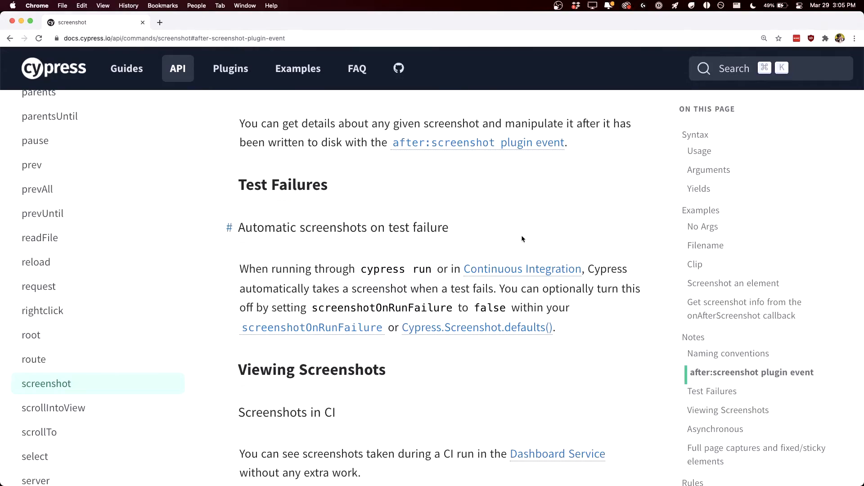
Highlight the 'cypress run' phrase in the Test Failures section of the screenshot docs.
{"action": "left_click_drag", "start_coordinate": [359, 268], "coordinate": [436, 268]}
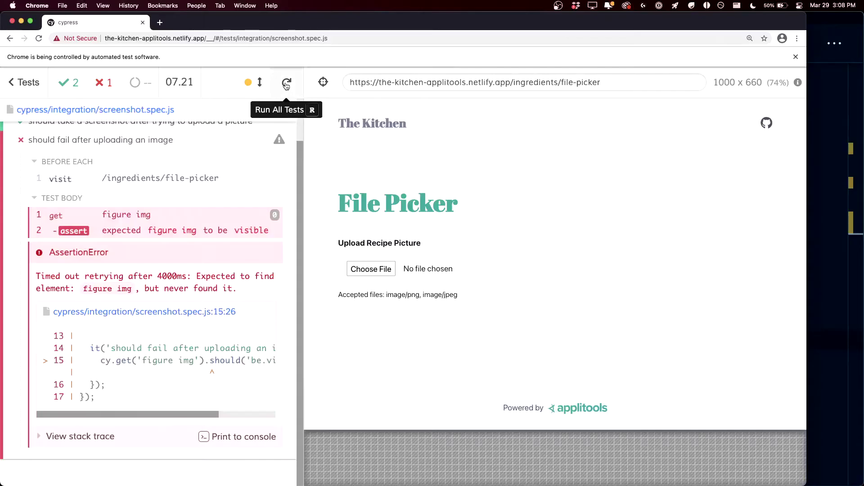
Rerun the spec so the new figure-image visibility test fails while the first two pass.
{"action": "left_click", "coordinate": [284, 82]}
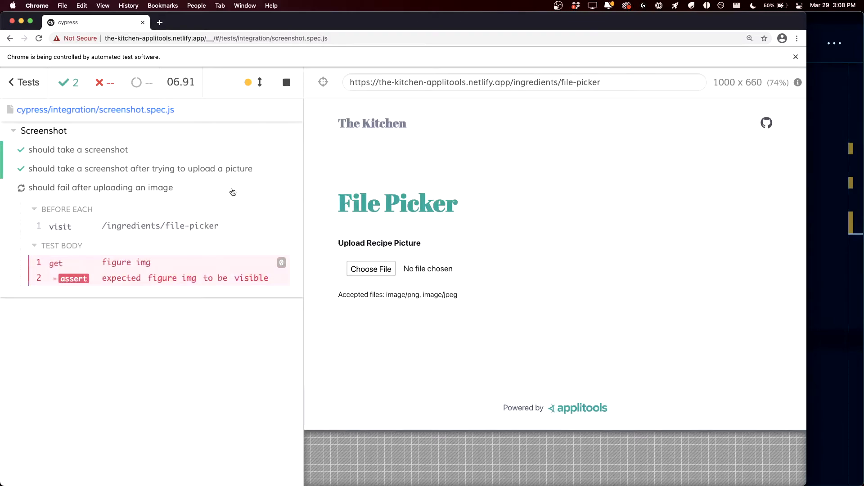
Switch to VS Code and compare the upload-picture and full-page screenshot PNGs.
{"action": "key", "text": "super+Tab"}
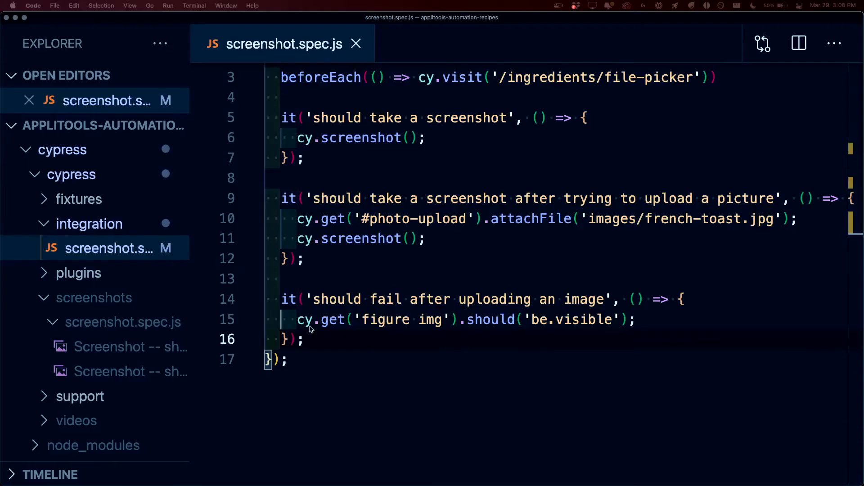
{"action": "left_click", "coordinate": [124, 362]}
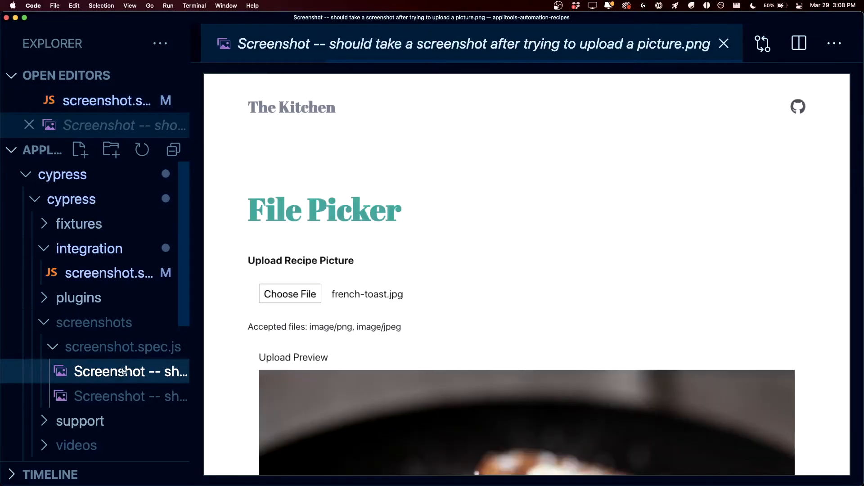
{"action": "left_click", "coordinate": [120, 392]}
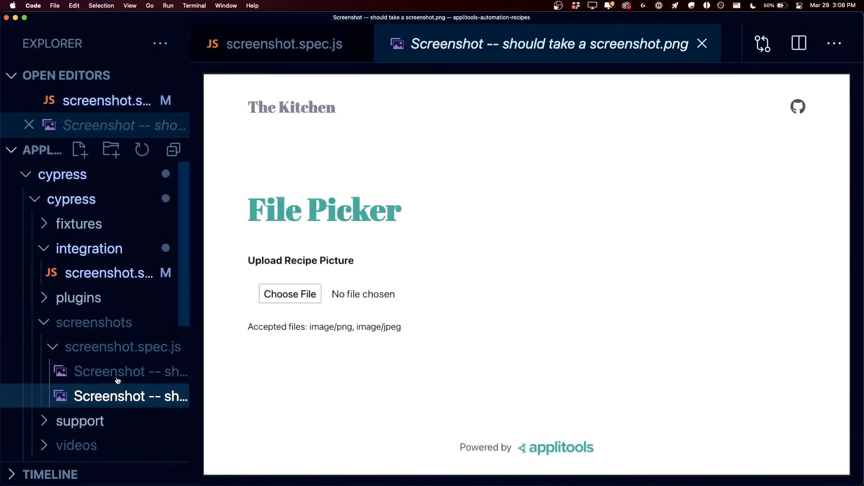
{"action": "left_click", "coordinate": [118, 376]}
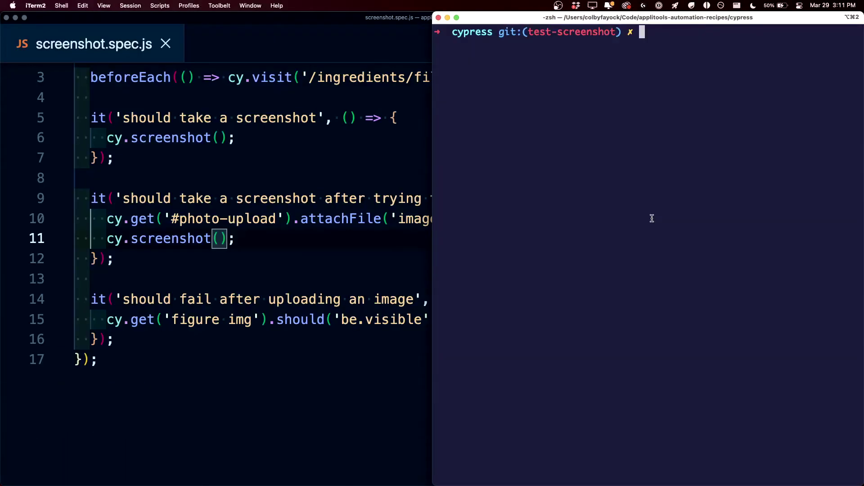
{"action": "type", "text": "yarn"}
{"action": "type", "text": " cy:run"}
Run yarn cy:run headlessly, highlight the 3-tests/2-passing/1-failing summary, and return to the editor.
{"action": "key", "text": "Return"}
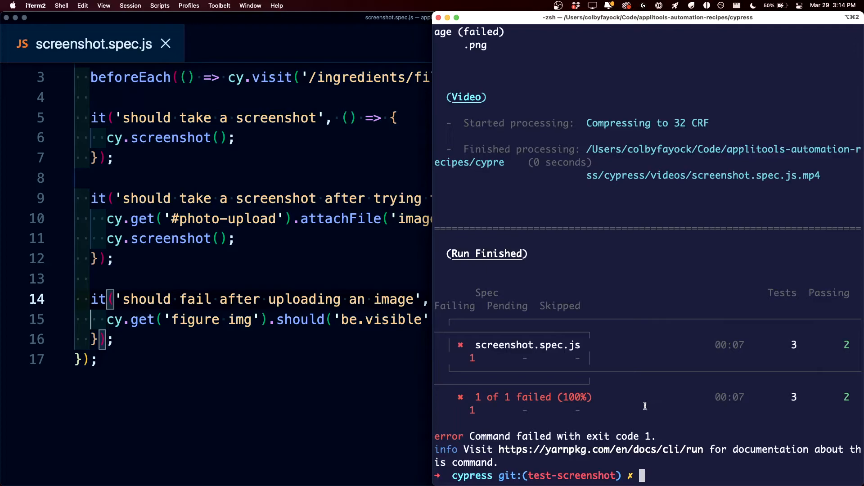
{"action": "left_click_drag", "start_coordinate": [628, 410], "coordinate": [470, 336]}
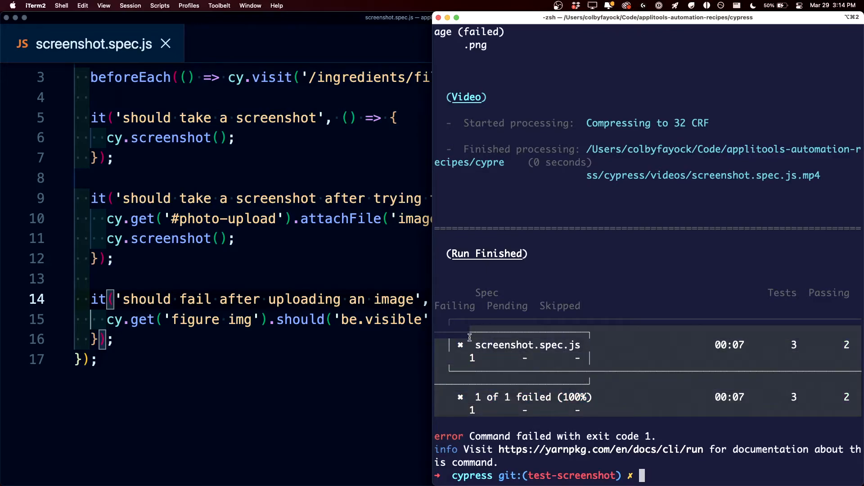
{"action": "left_click", "coordinate": [292, 316]}
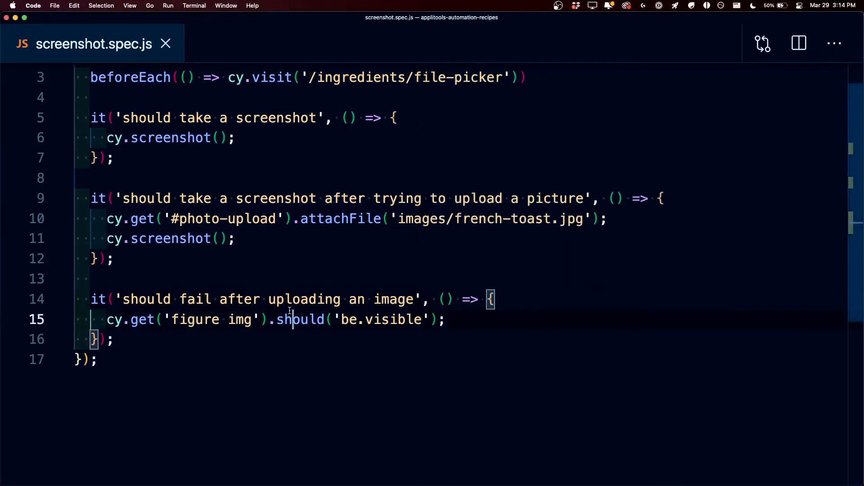
{"action": "key", "text": "super+b"}
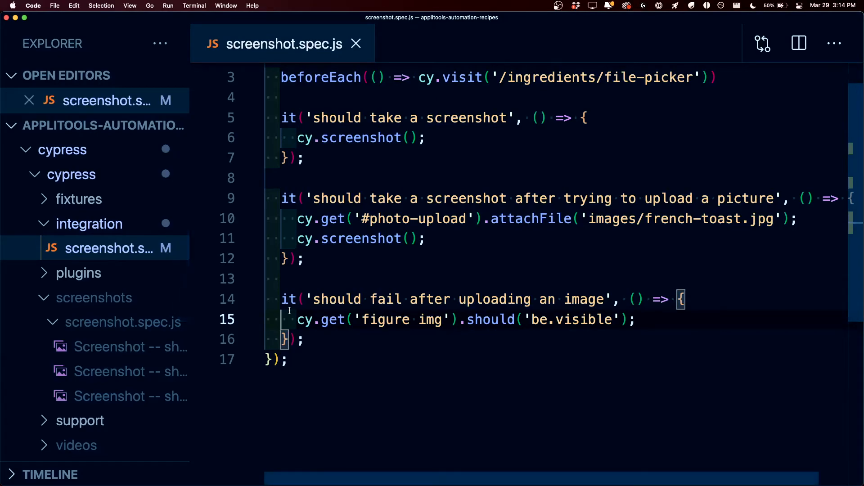
{"action": "left_click", "coordinate": [100, 347]}
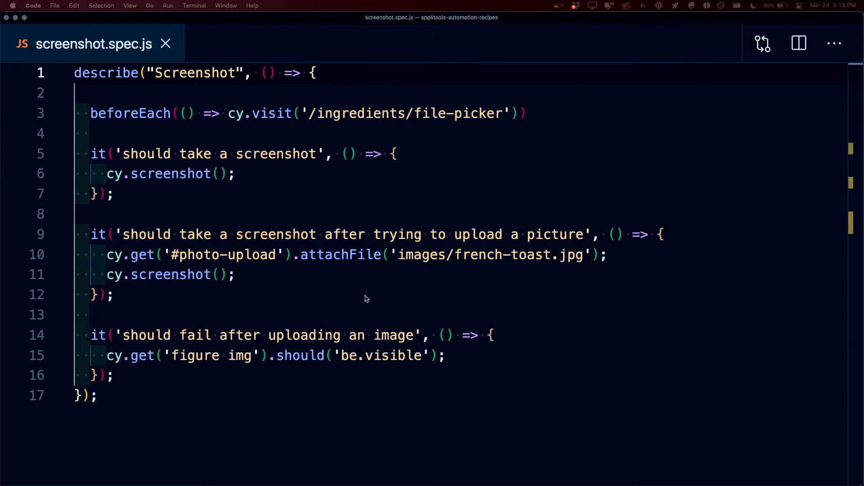
{"action": "left_click", "coordinate": [730, 318]}
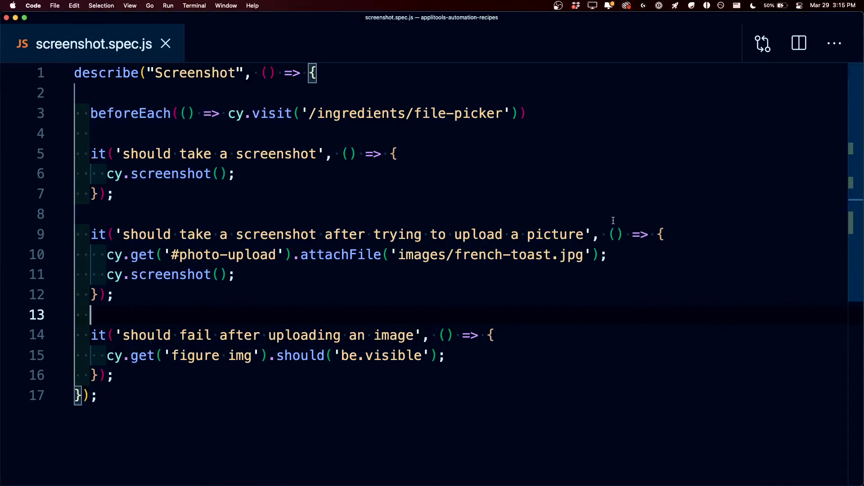
{"action": "left_click", "coordinate": [211, 174]}
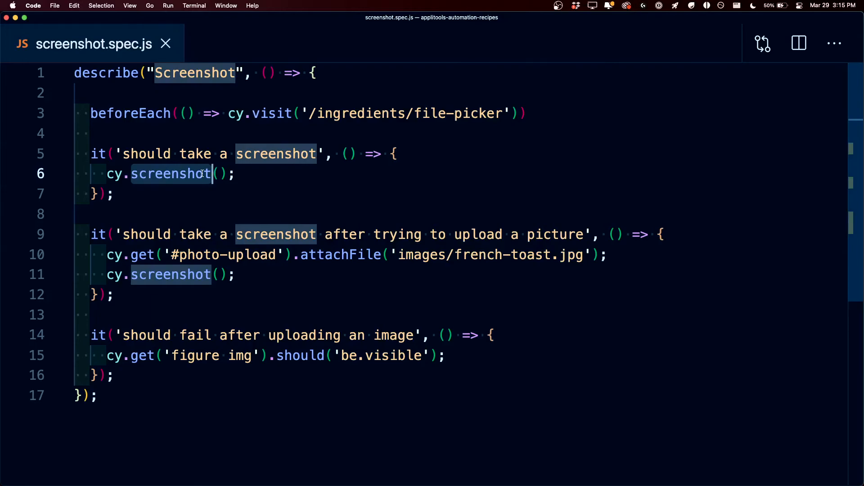
{"action": "left_click", "coordinate": [359, 196]}
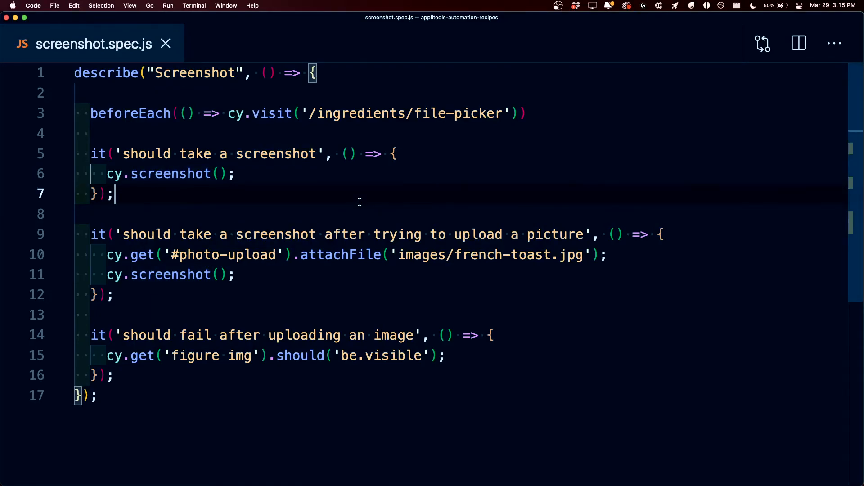
{"action": "triple_click", "coordinate": [162, 254]}
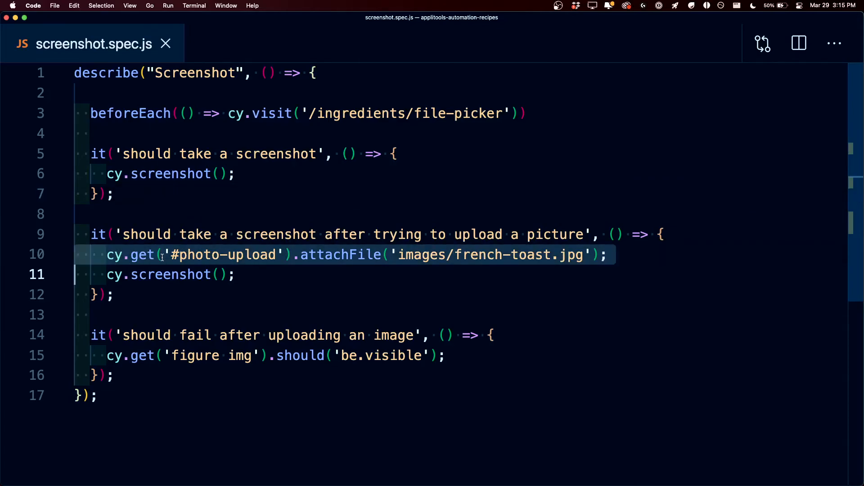
{"action": "double_click", "coordinate": [162, 274]}
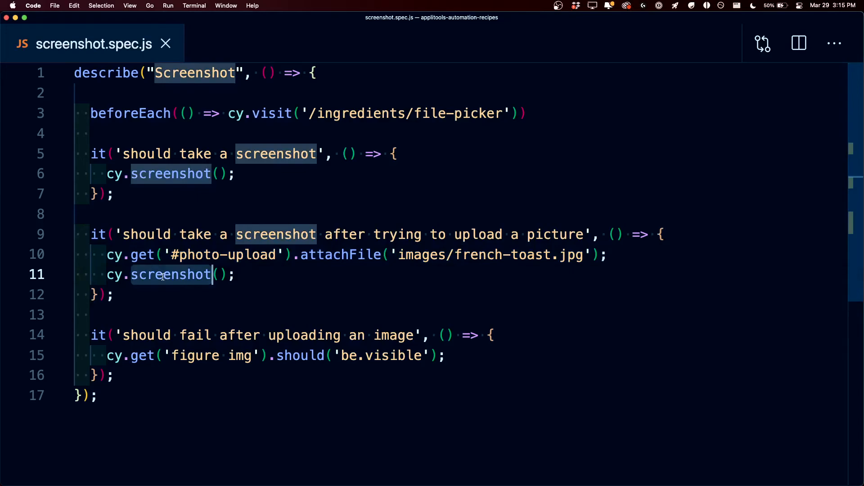
{"action": "left_click", "coordinate": [560, 380]}
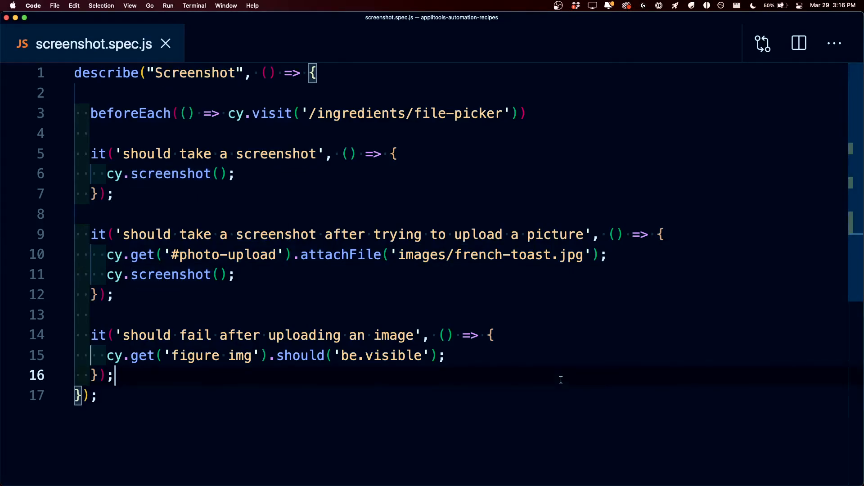